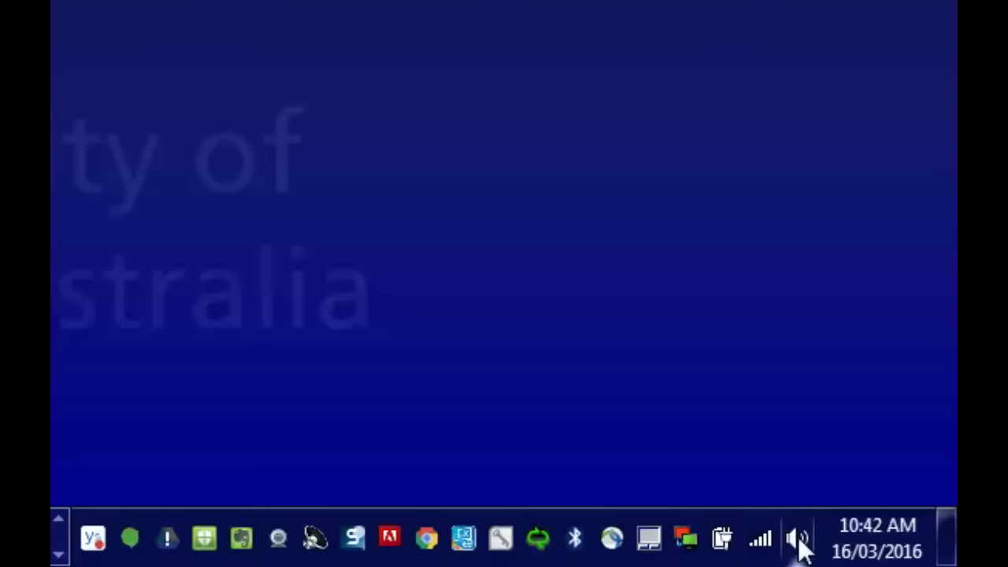
Step: Bring up the speaker icon's sound options menu from the system tray
right_click(797, 539)
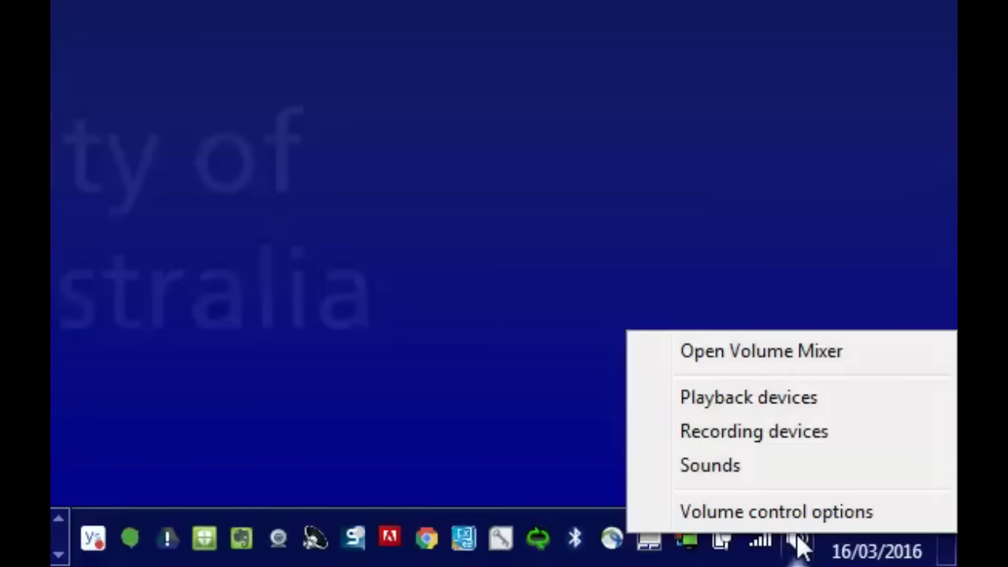
Step: Show the playback devices and inspect the Speakers (Logitech G35 Headset) options
click(782, 400)
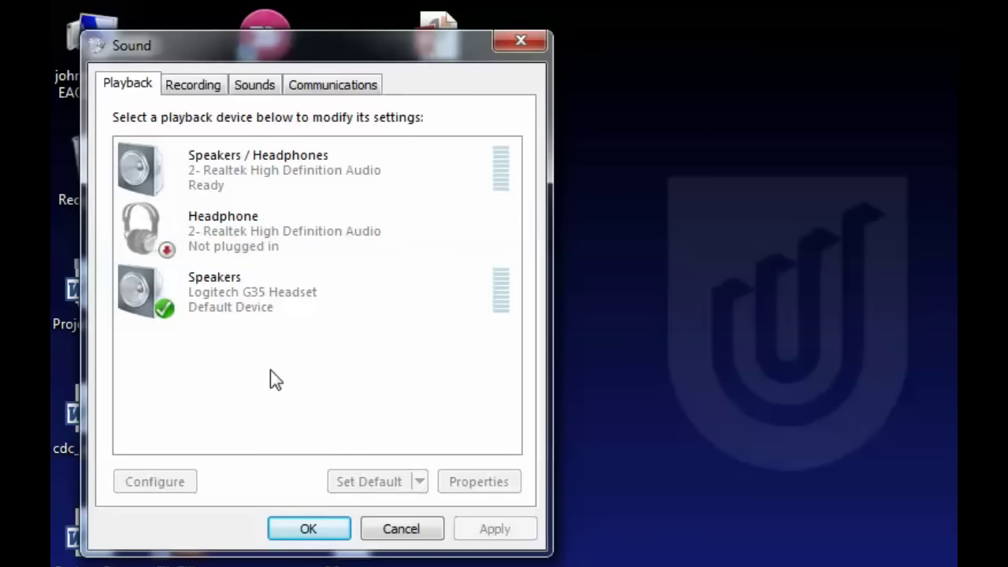
click(272, 291)
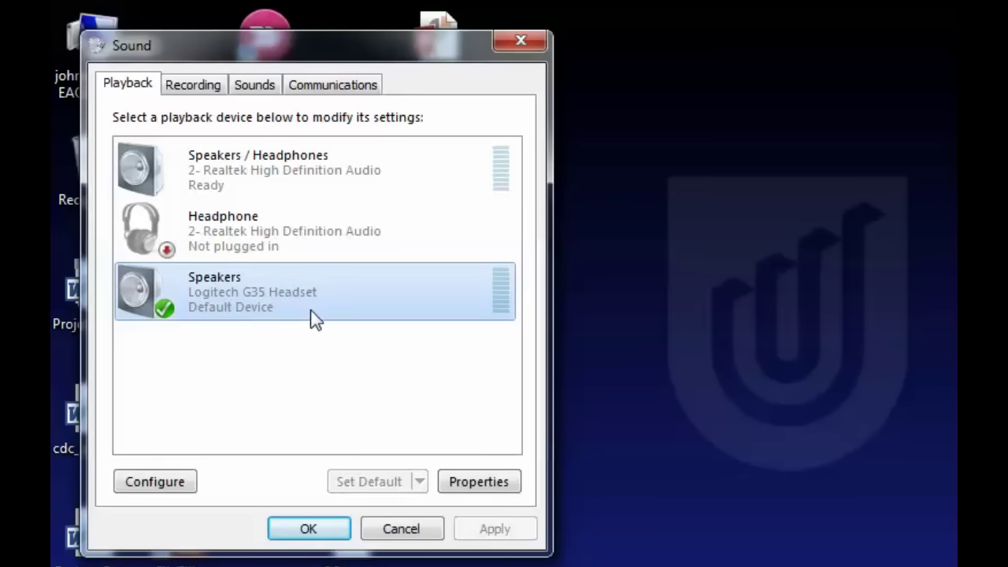
right_click(238, 287)
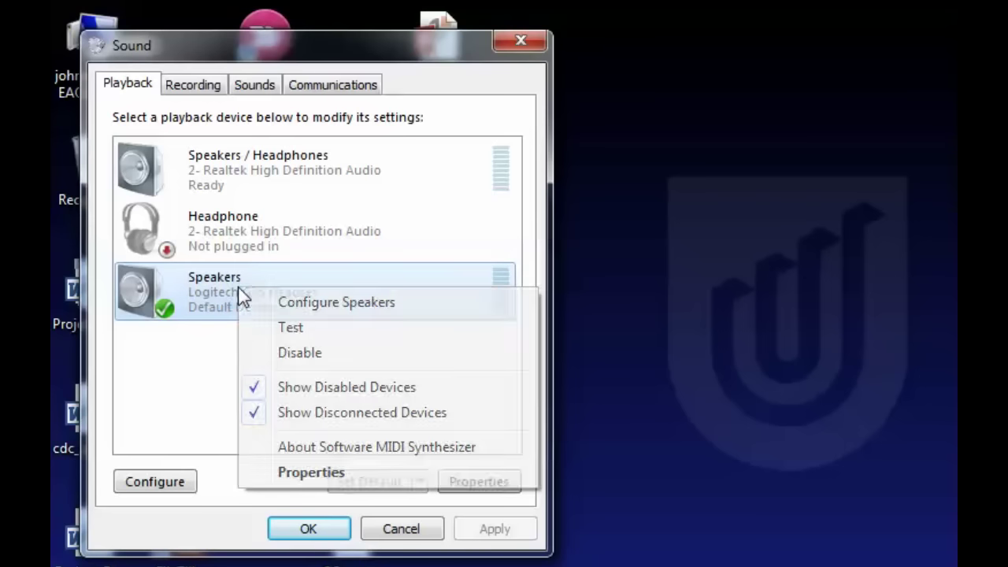
Step: Check the unplugged Headphone device's options unchanged, then reselect the G35 Headset speakers
click(203, 341)
click(254, 226)
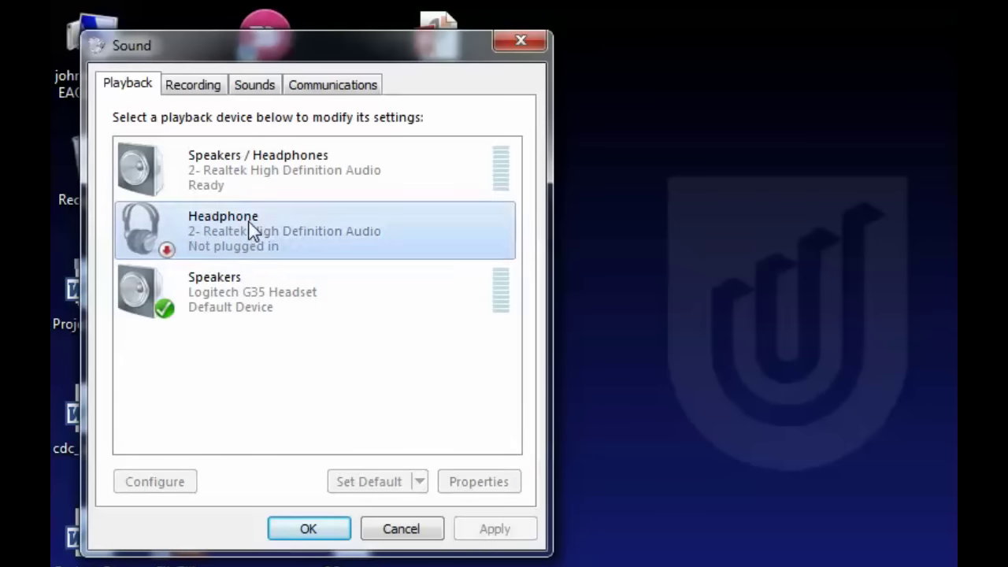
right_click(252, 229)
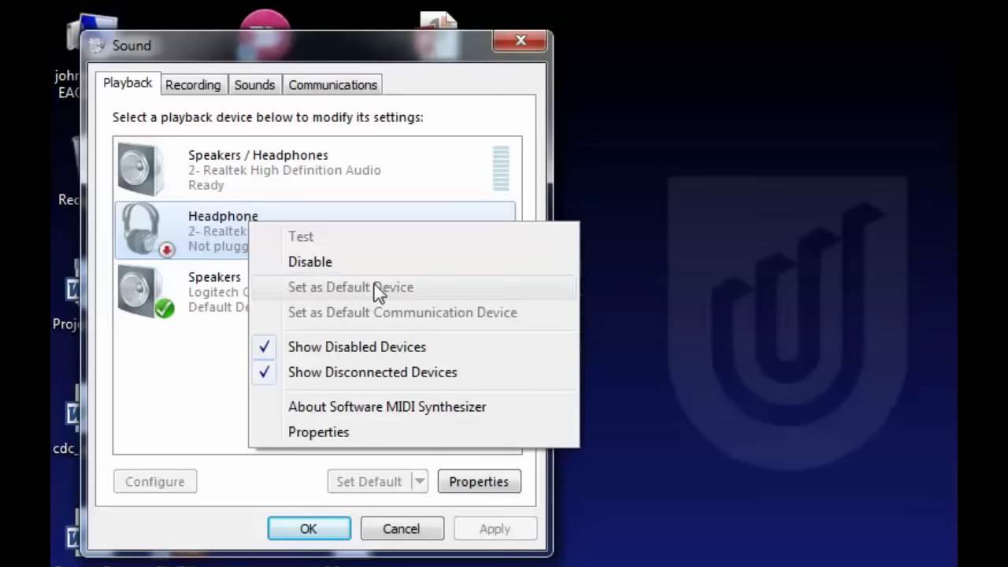
click(197, 344)
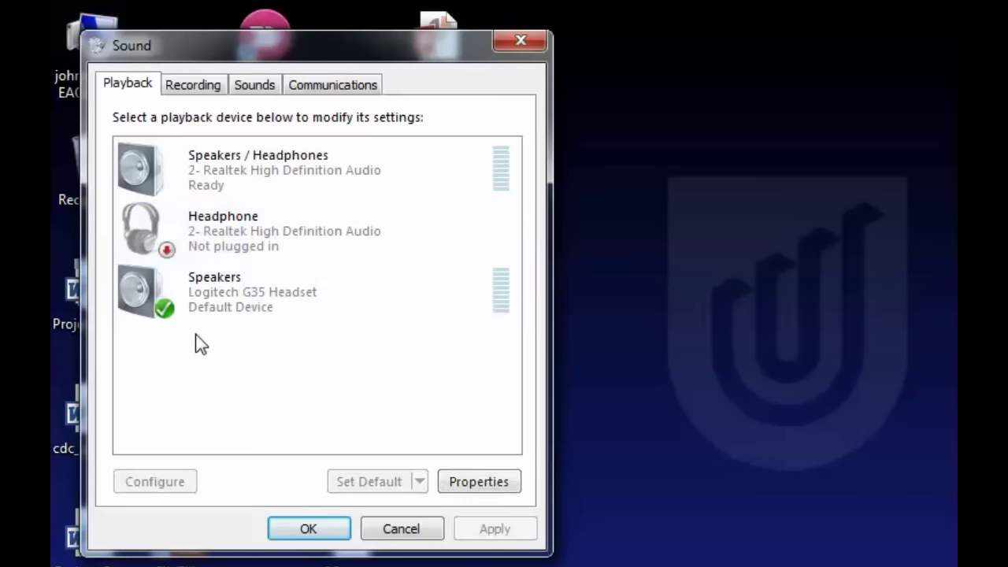
click(239, 291)
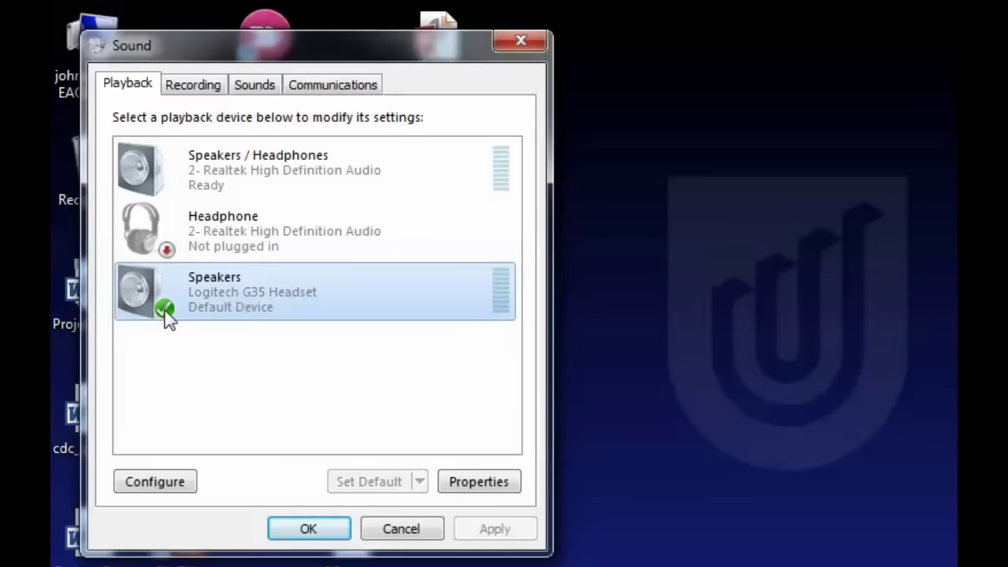
Step: Run Speaker Setup for the G35 headset as Stereo, testing each channel, without full-range speakers
click(155, 481)
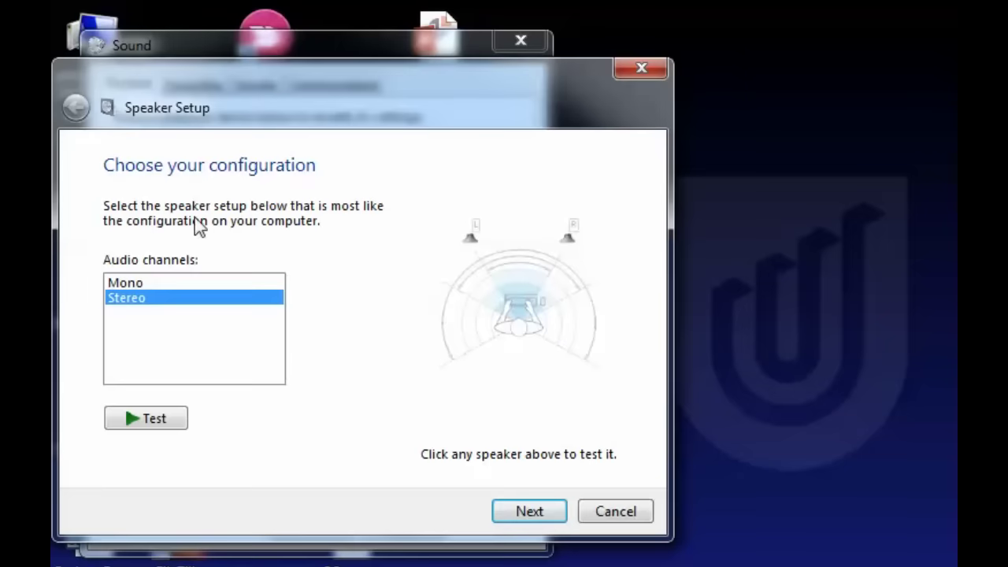
click(149, 426)
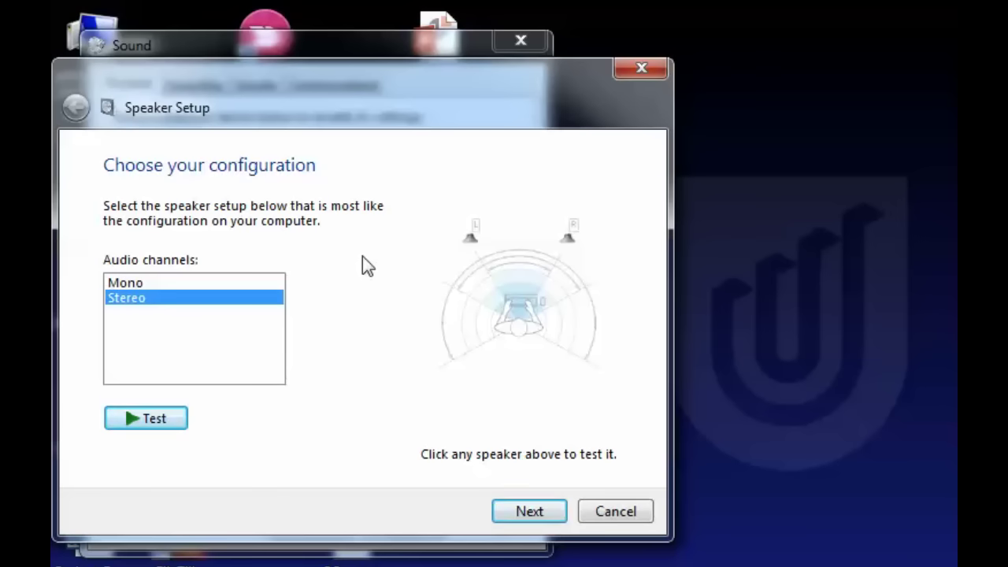
click(529, 511)
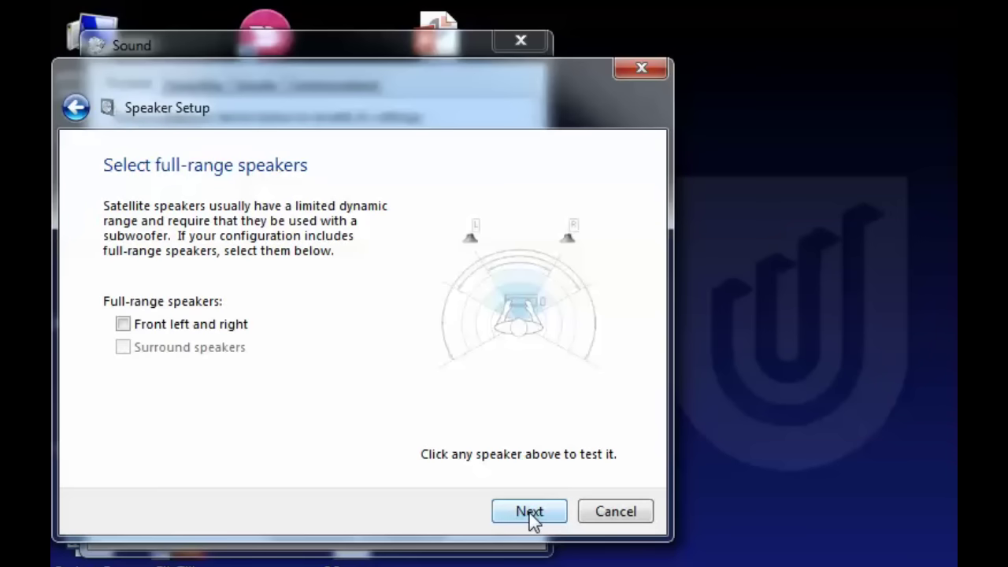
click(529, 512)
click(529, 512)
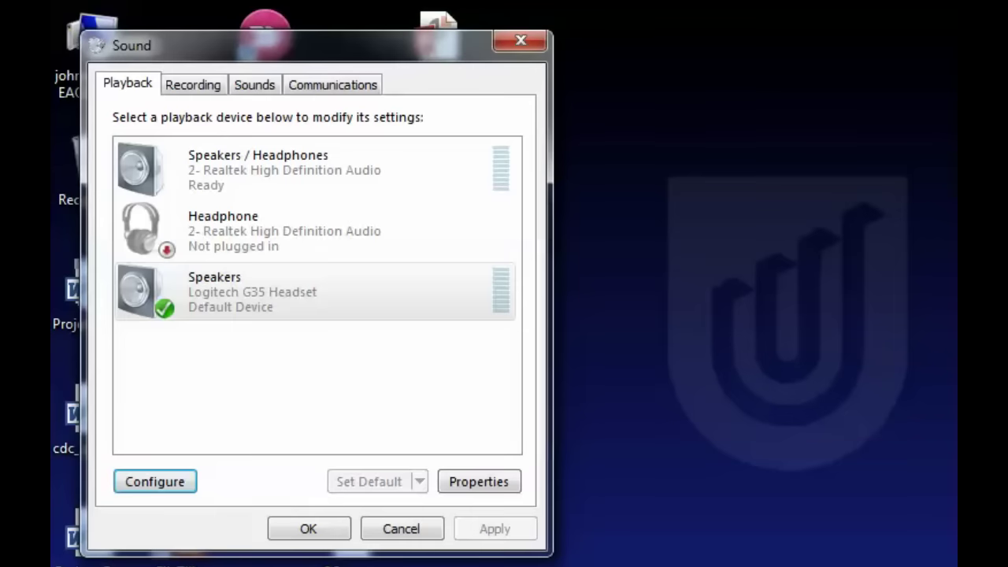
Step: Reselect the G35 speakers, check the list display options, then bring up Speakers / Headphones options
click(269, 292)
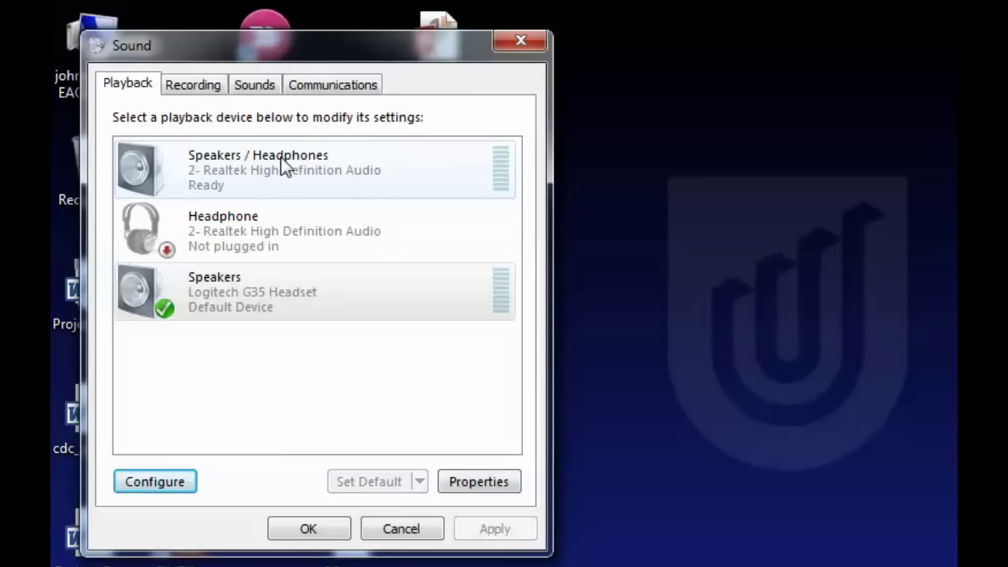
right_click(394, 396)
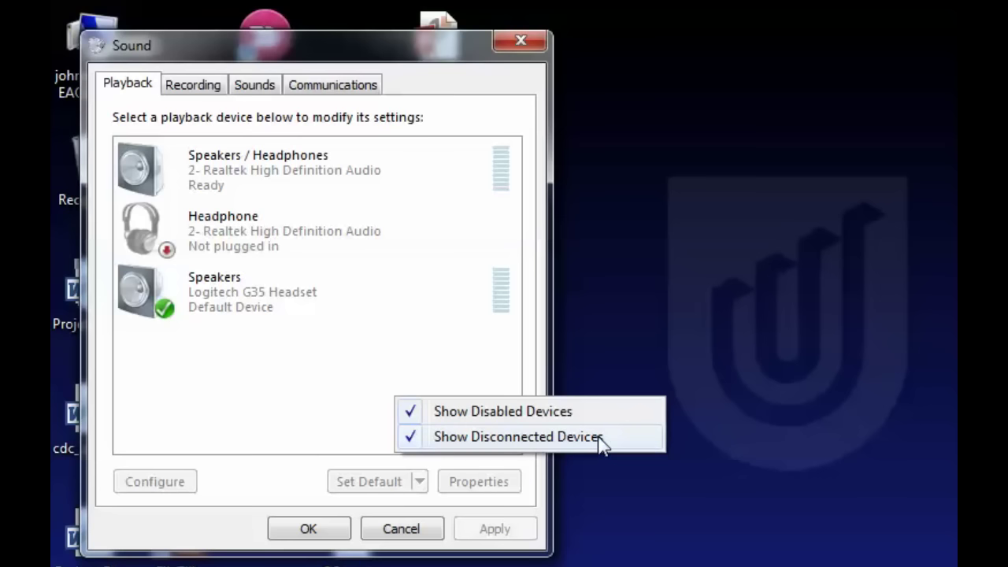
click(262, 399)
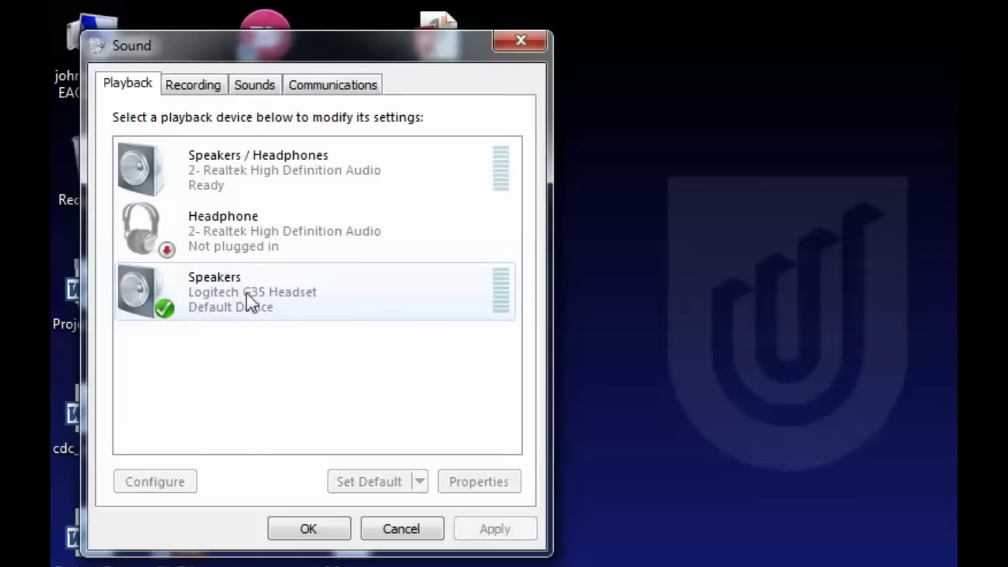
right_click(283, 167)
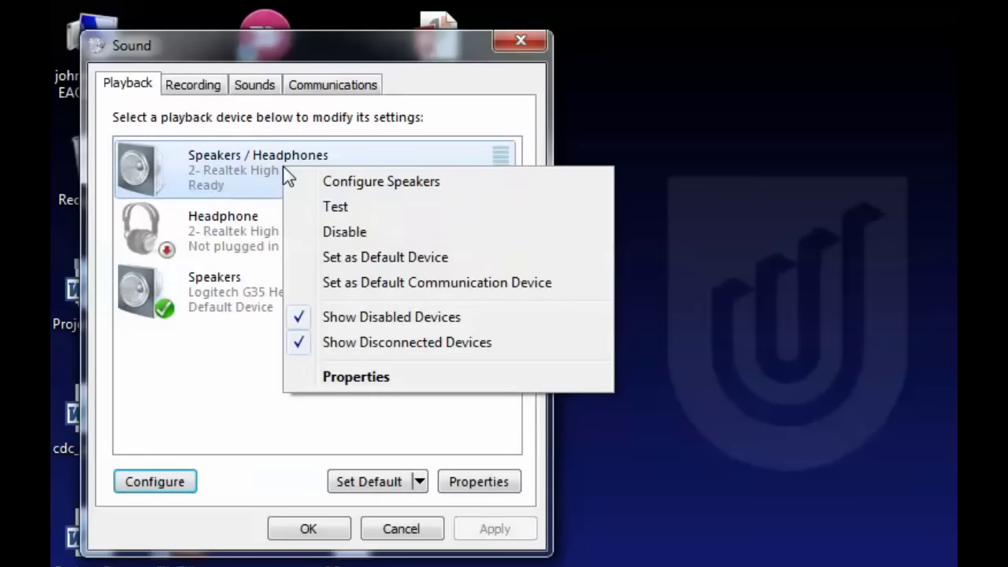
Step: Disable the Realtek Speakers / Headphones output and hide disabled and disconnected devices
click(346, 231)
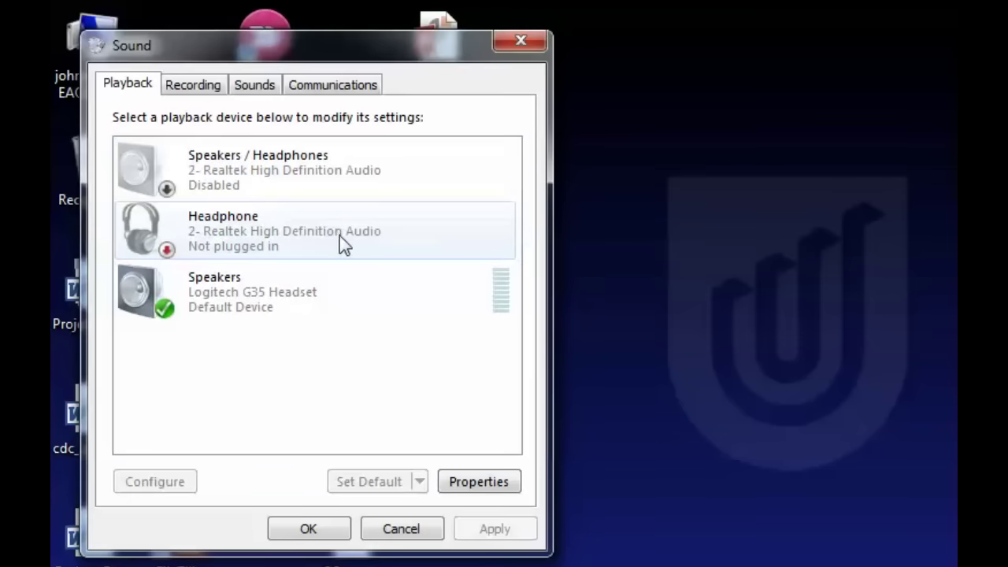
right_click(344, 401)
click(360, 417)
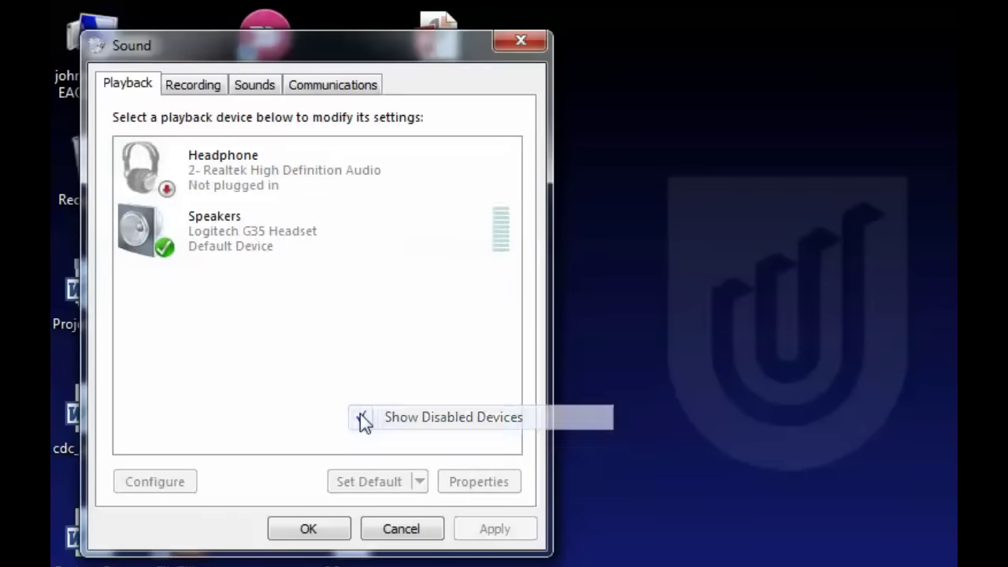
right_click(360, 413)
click(373, 451)
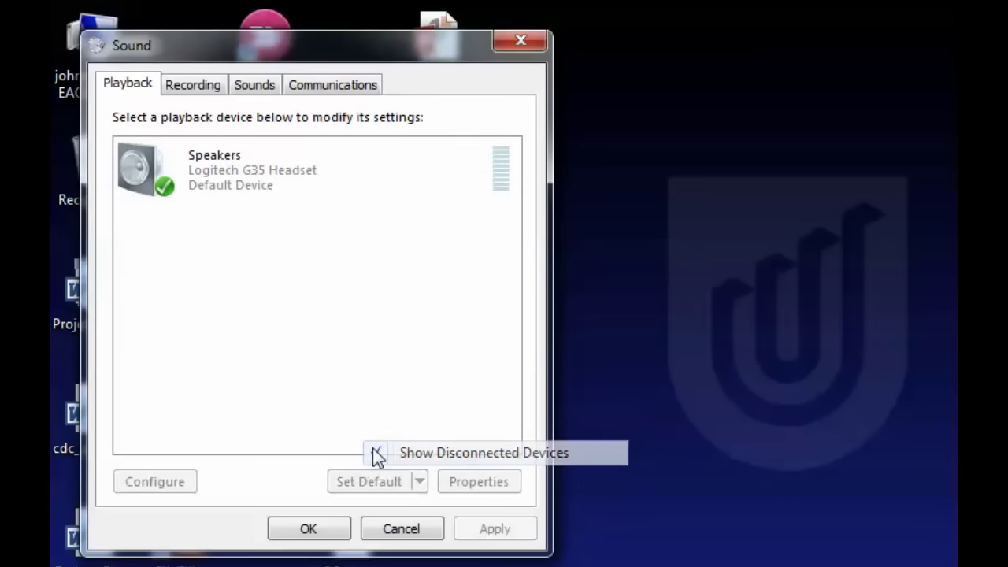
Step: Show disabled and disconnected devices again and switch to the Recording devices list
right_click(367, 382)
click(384, 392)
right_click(384, 394)
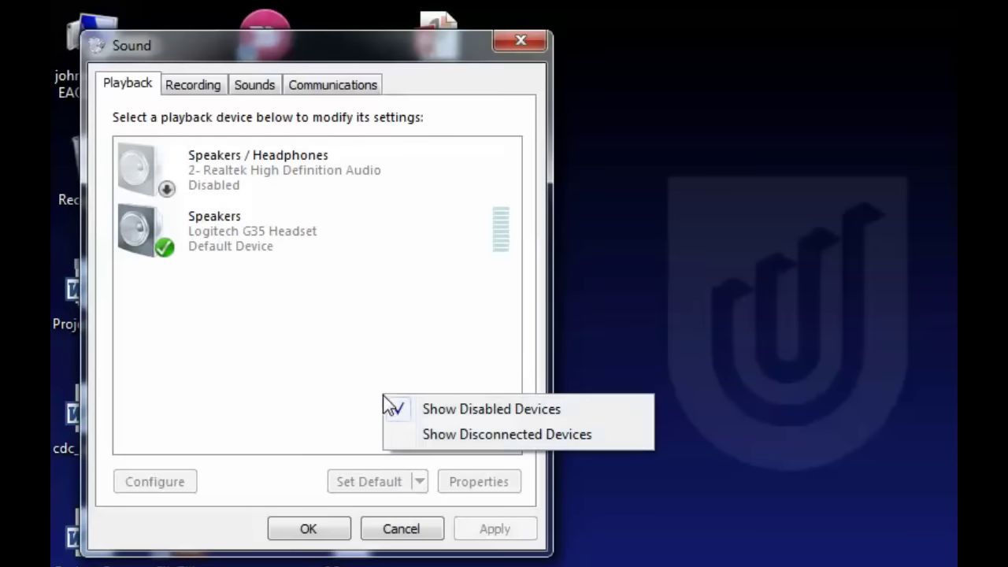
click(400, 433)
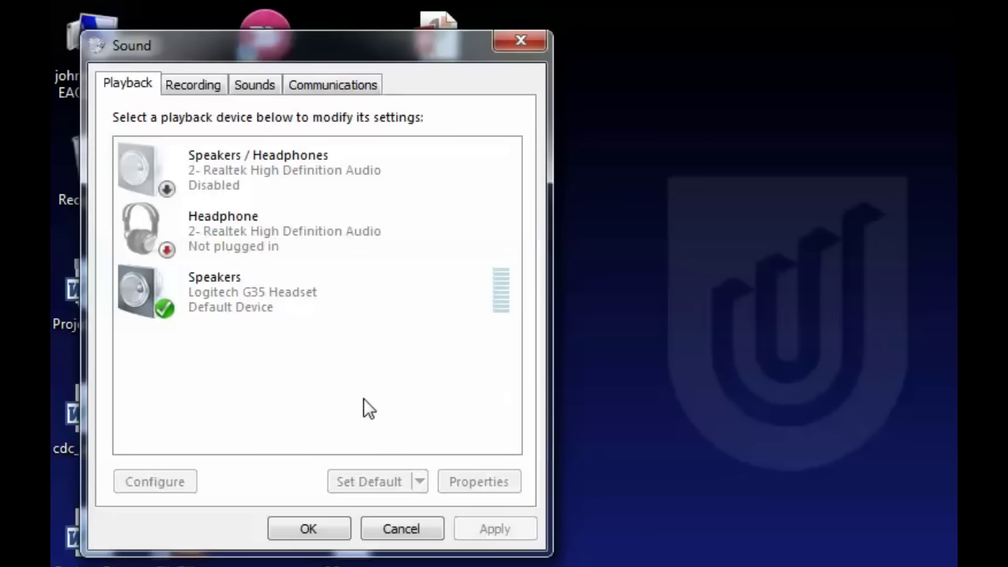
click(189, 88)
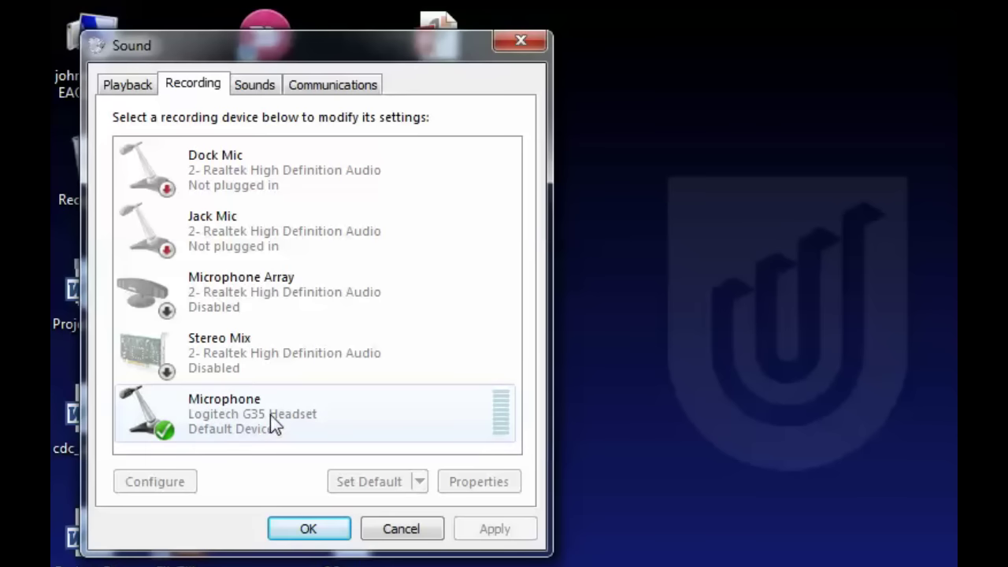
Step: Select the Logitech G35 Headset microphone, review its options, and bring up Speech Recognition settings
click(230, 411)
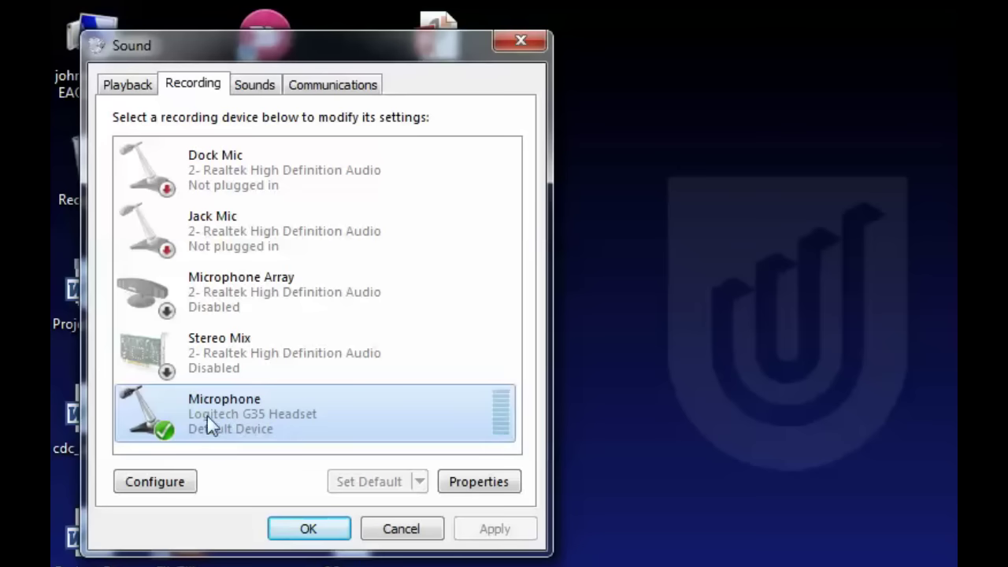
right_click(263, 423)
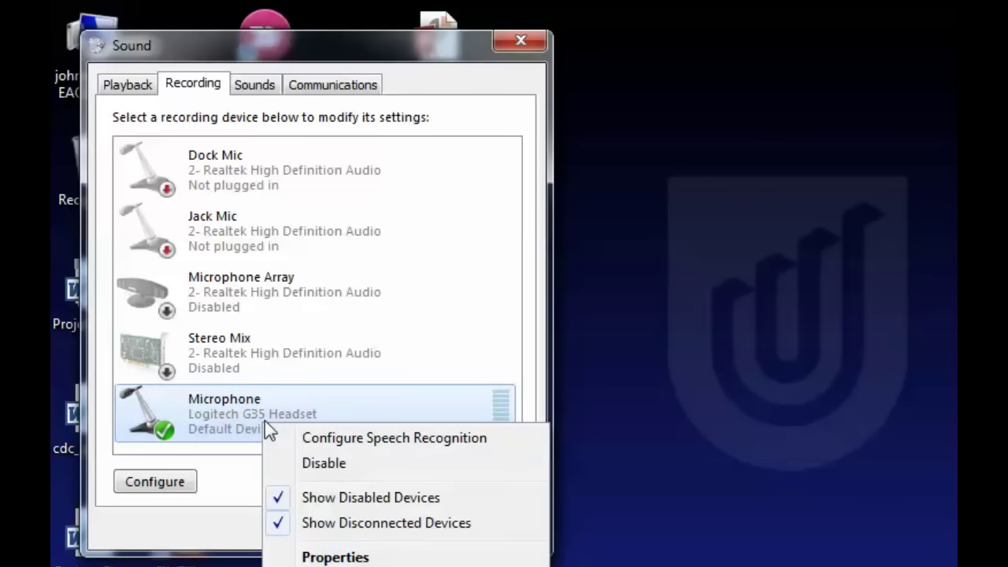
click(236, 461)
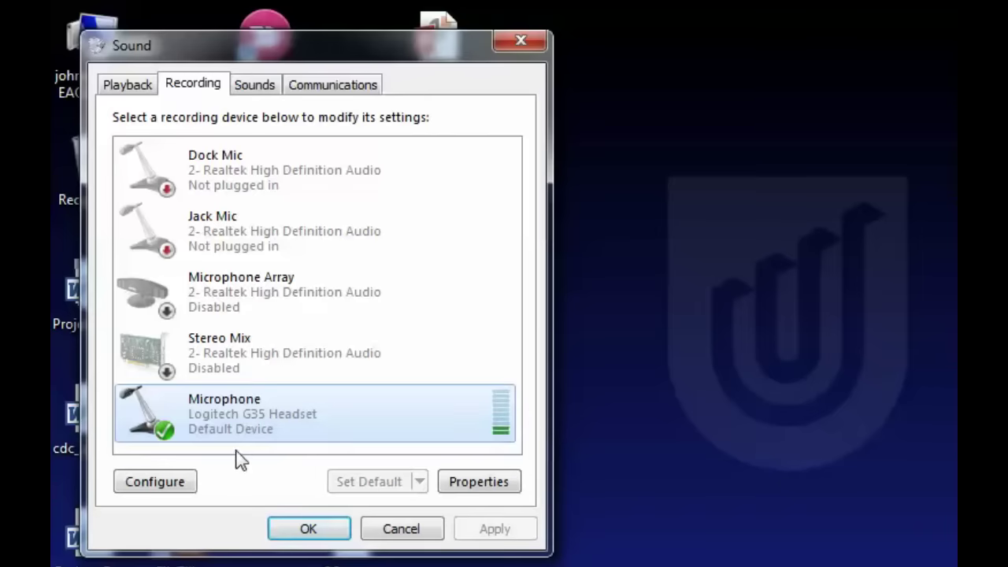
click(152, 487)
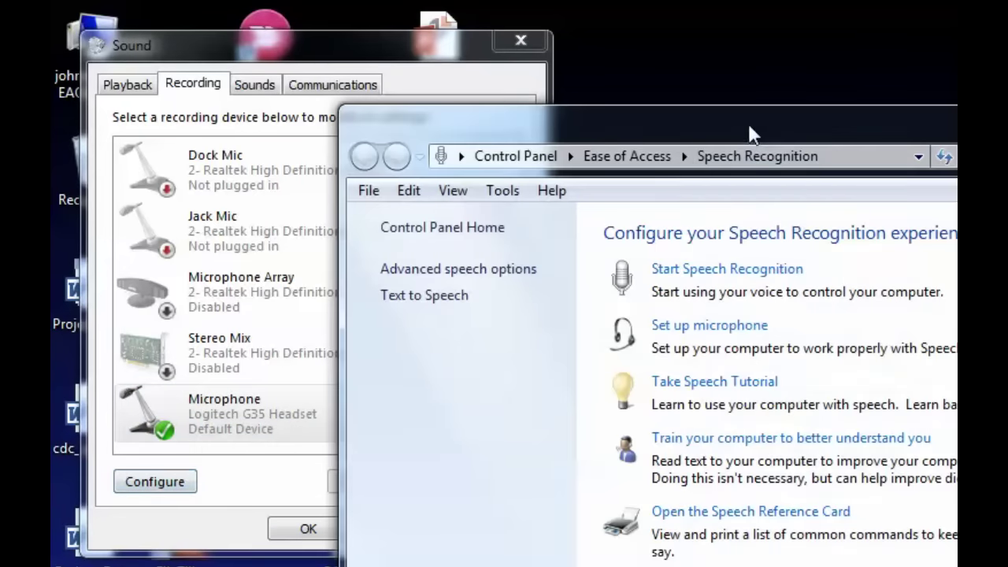
Step: Start the microphone setup in Speech Recognition, then accept the Sound settings with OK
drag(752, 134, 592, 97)
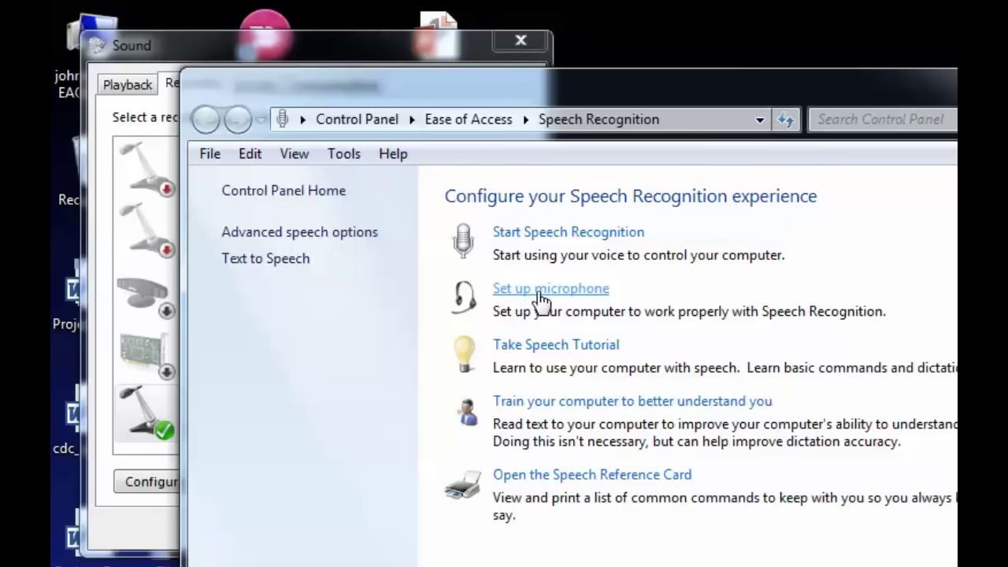
click(542, 291)
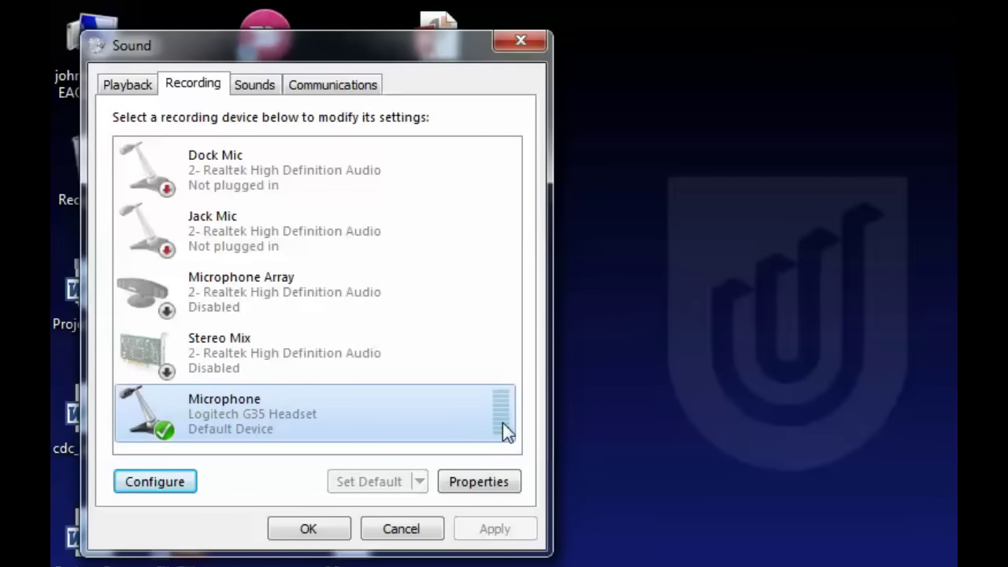
click(318, 533)
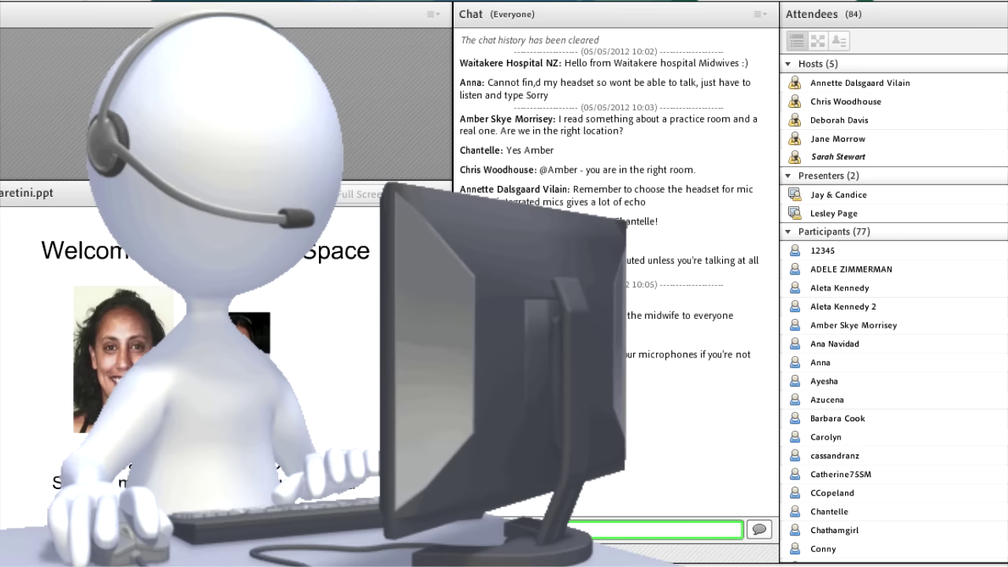